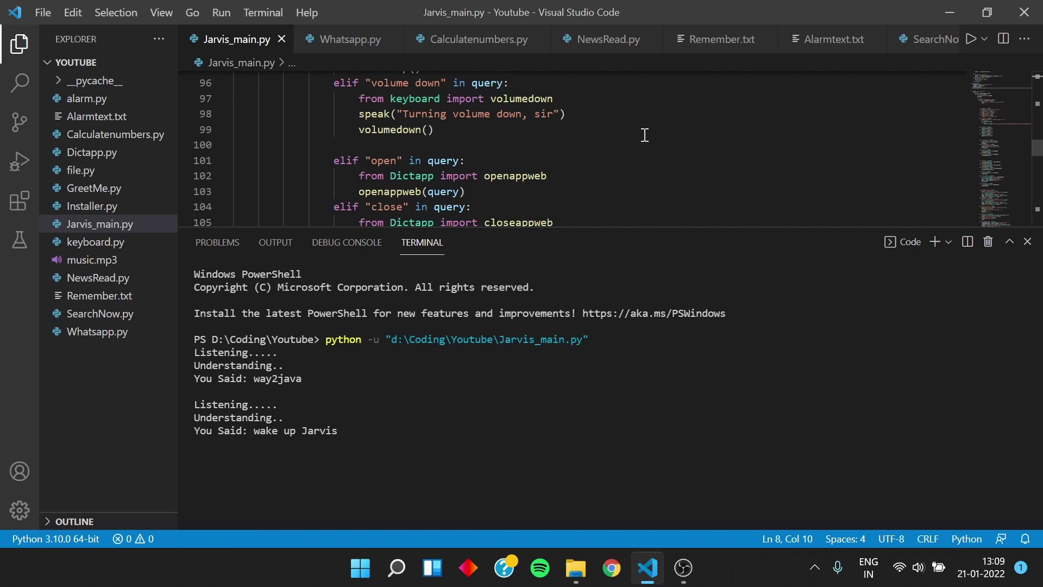
- Turn the system volume down while Jarvis is running
key("XF86AudioLowerVolume")
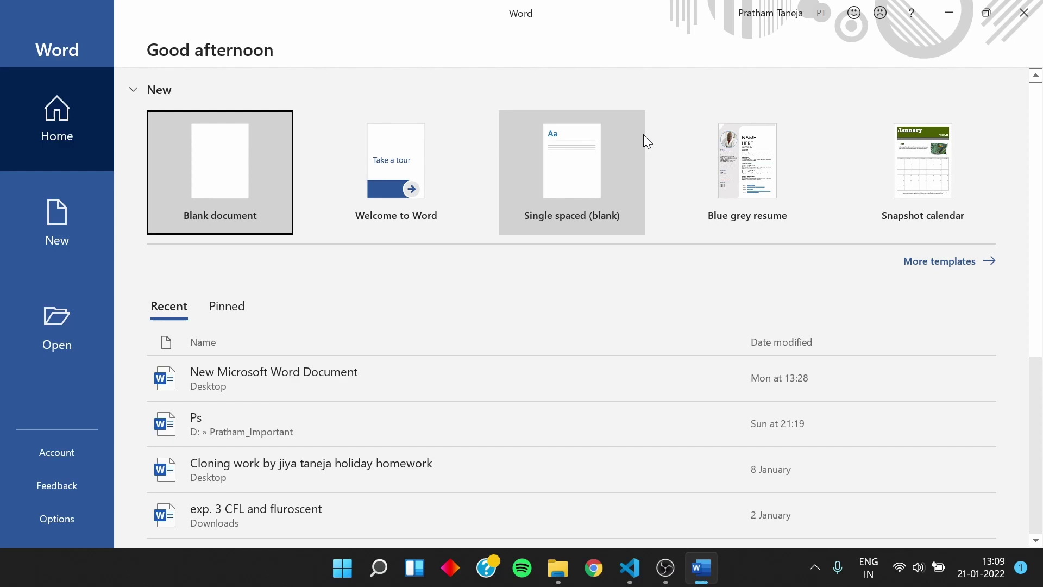
- Create a new blank Word document from the Home start screen
left_click(217, 181)
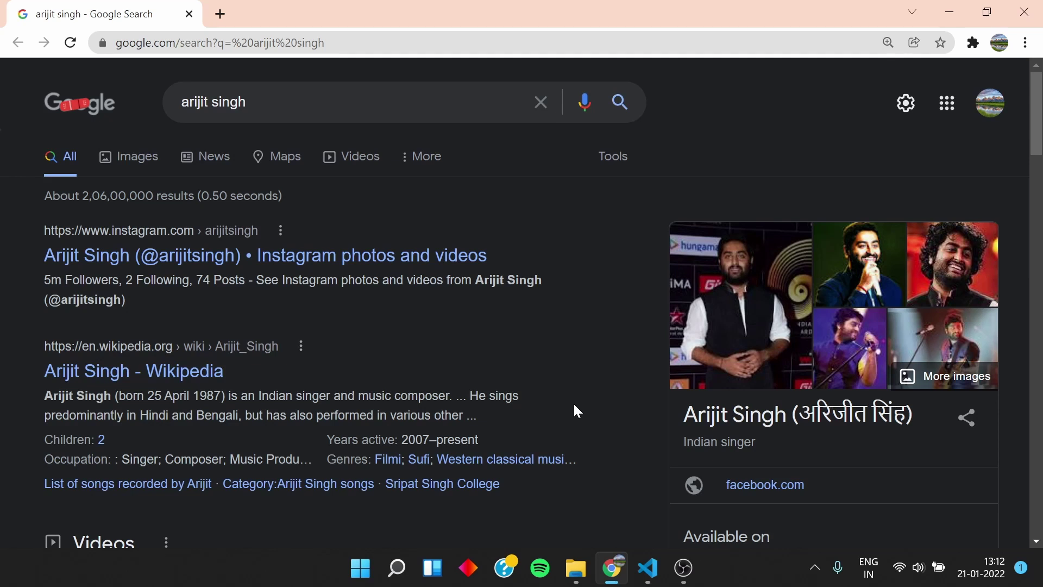
- Open a new Chrome tab after the Arijit Singh search results appear
key("ctrl+t")
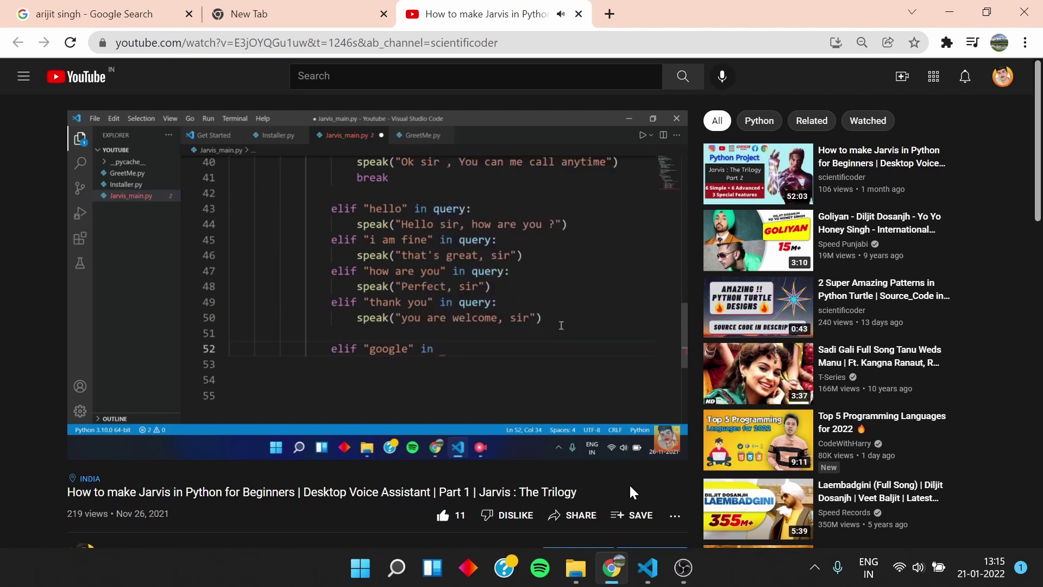
- Mute, pause and resume the YouTube Jarvis tutorial, then close its tab
key("m")
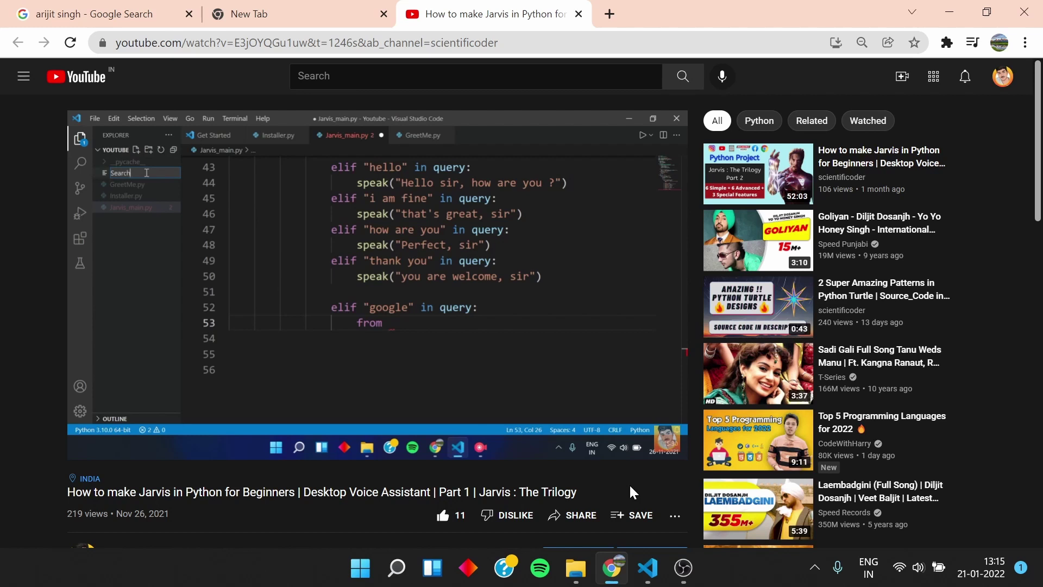
key("space")
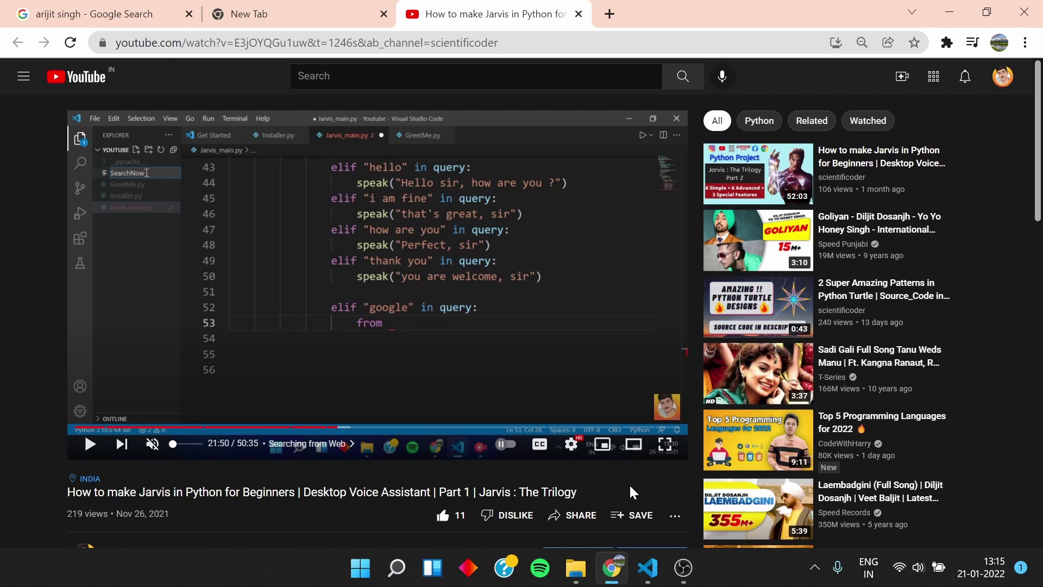
key("space")
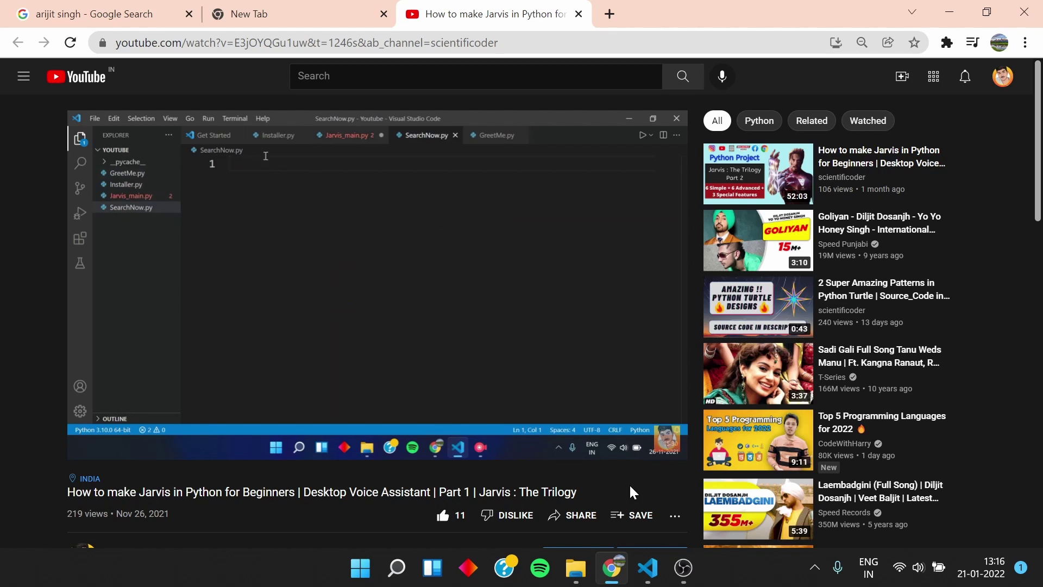
key("ctrl+w")
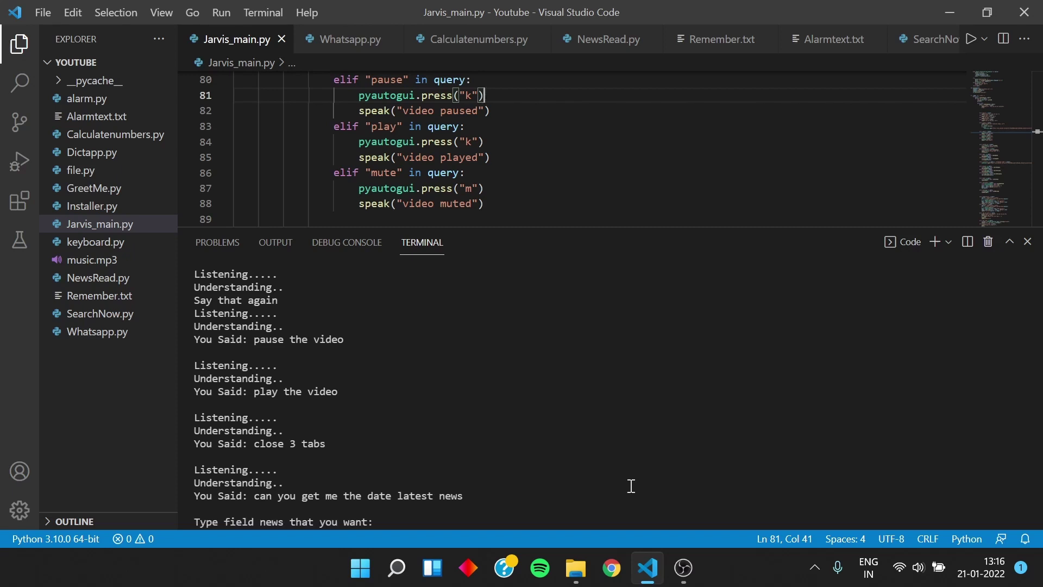
- Answer Jarvis's news prompt with 'science', then enter 2 to stop further headlines
left_click(471, 518)
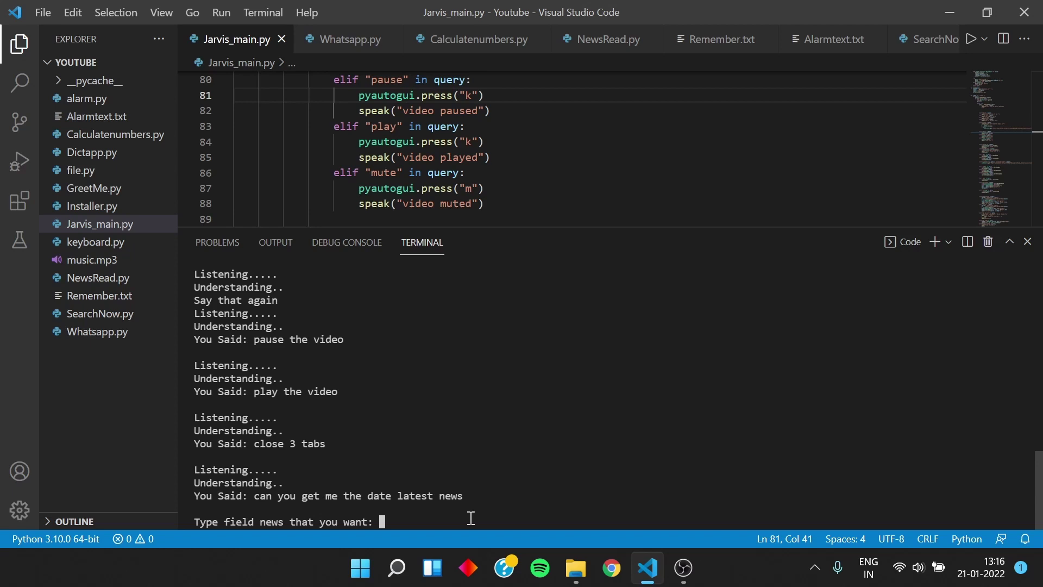
type("science")
key("Return")
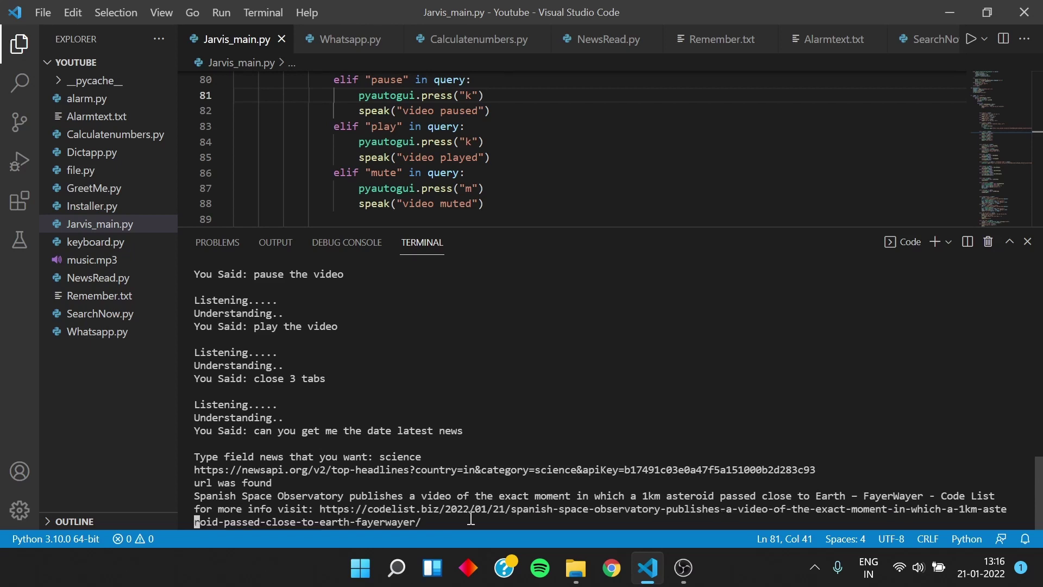
type("2")
key("Return")
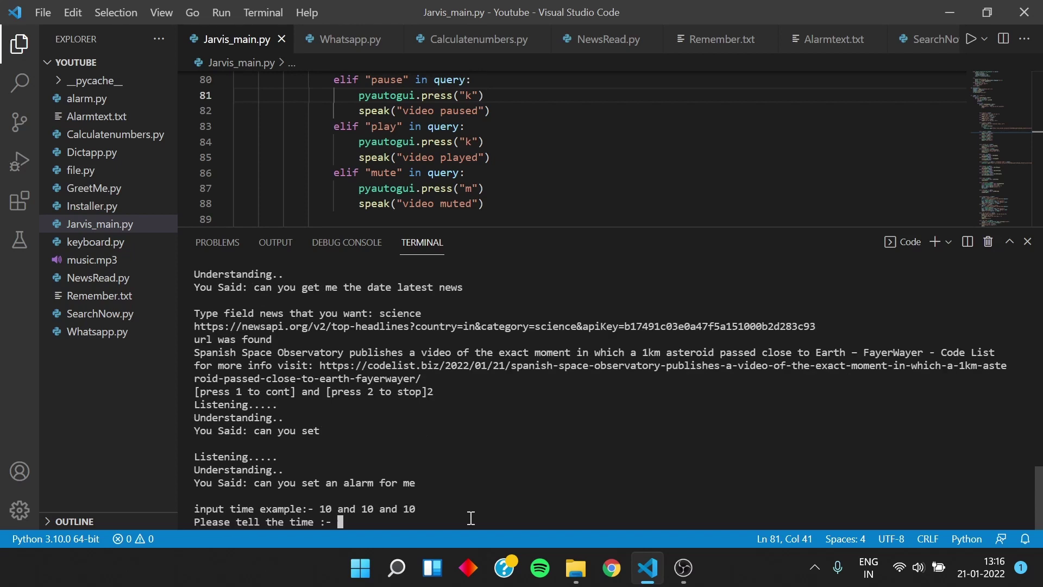
type("13 and 17 and 00")
- Submit the 13:17:00 alarm time, then close the Groove Music player when it rings
key("Return")
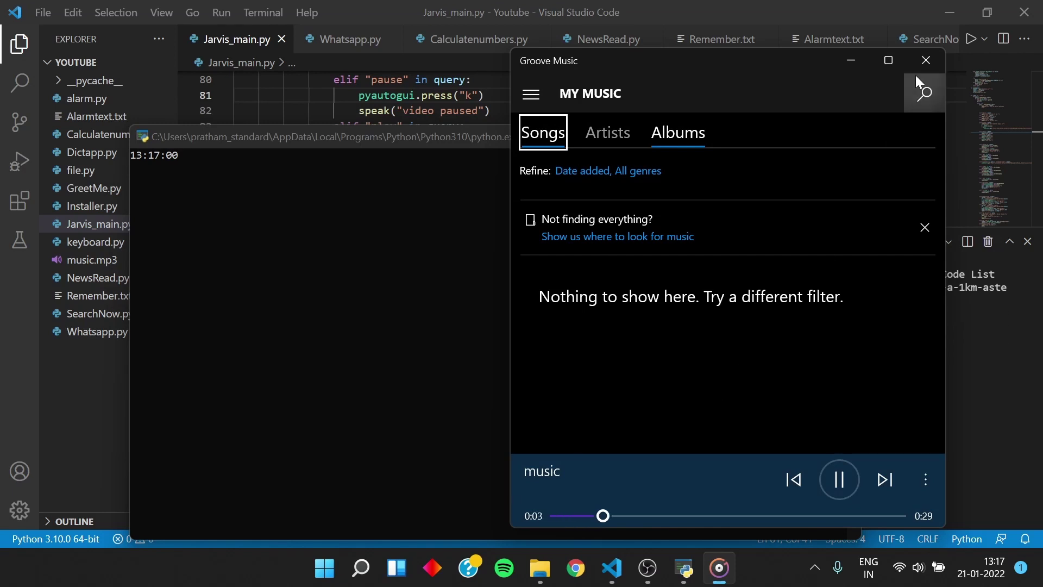
left_click(930, 59)
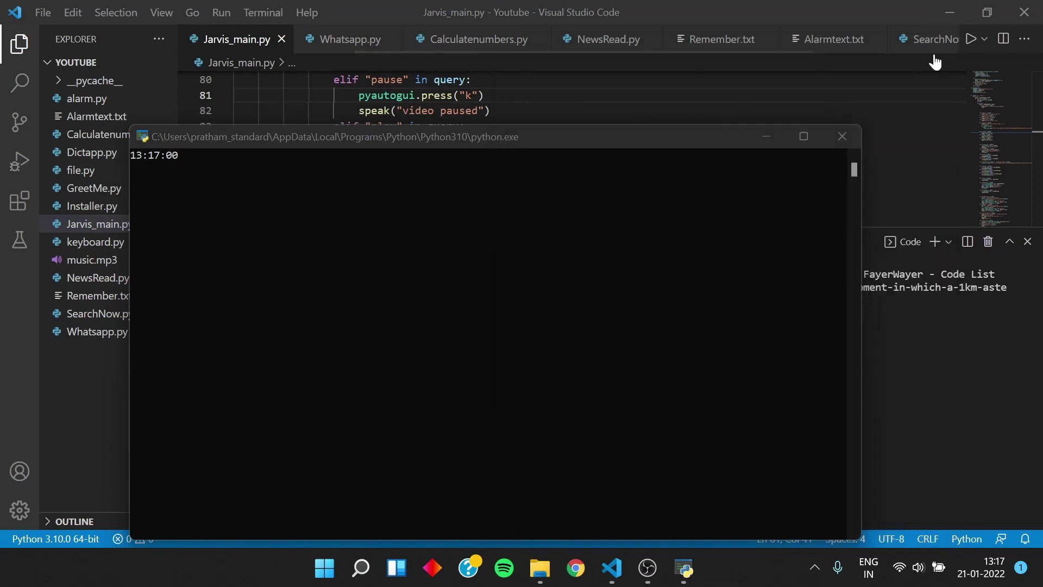
- Close the python.exe alarm console window
left_click(842, 136)
scroll(465, 179, "up", 15)
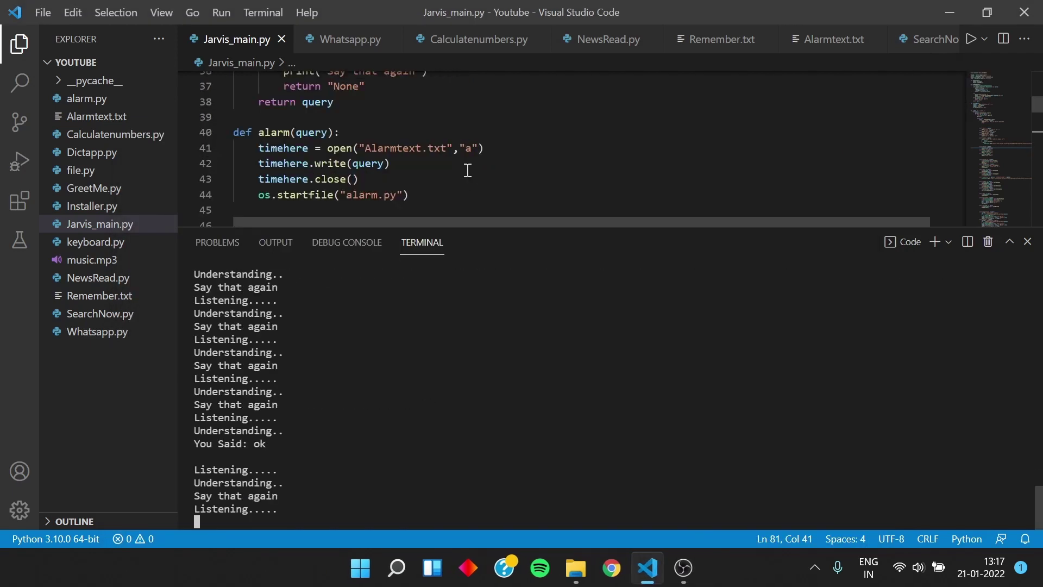